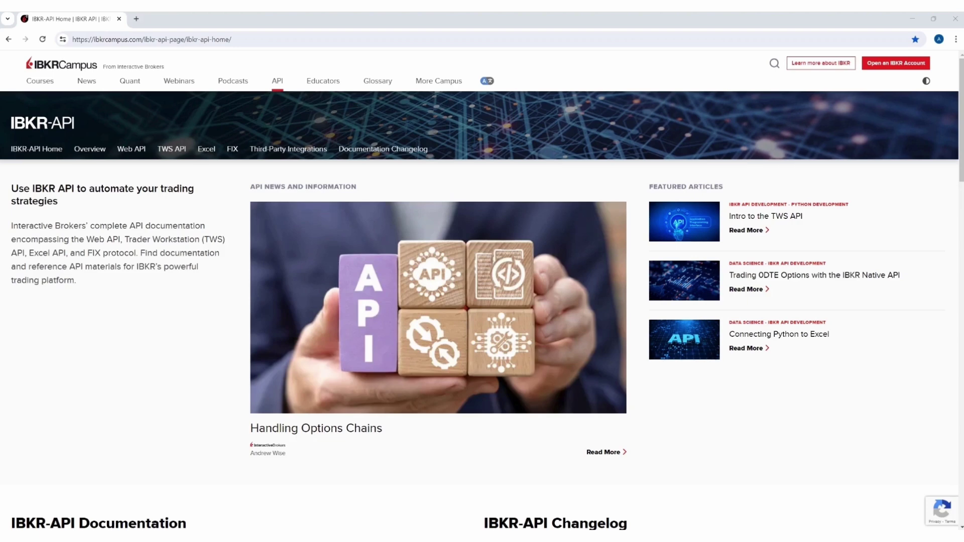
Go to the TWS API Documentation's Download TWS or IB Gateway section and open the IB Gateway download page in a new tab
{"action": "mouse_move", "coordinate": [177, 157]}
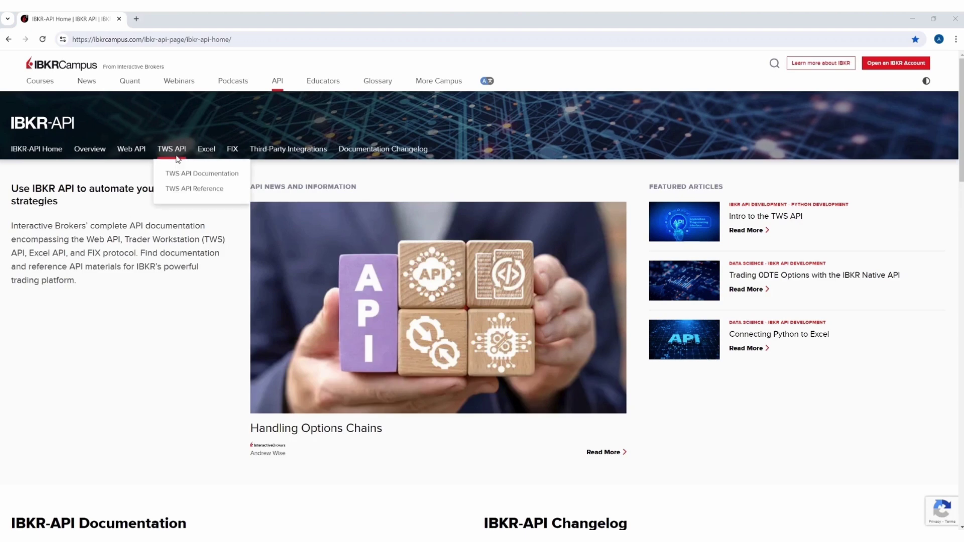
{"action": "left_click", "coordinate": [175, 173]}
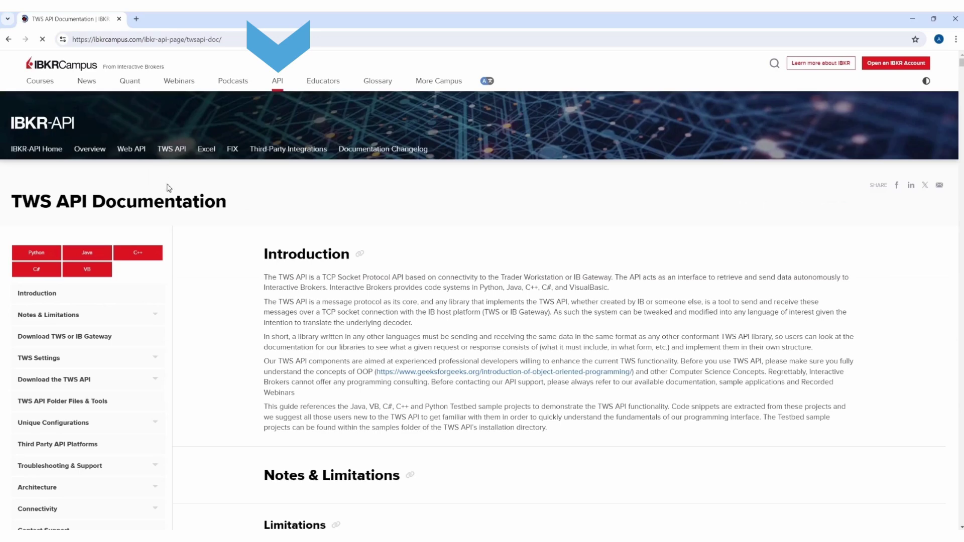
{"action": "left_click", "coordinate": [81, 345]}
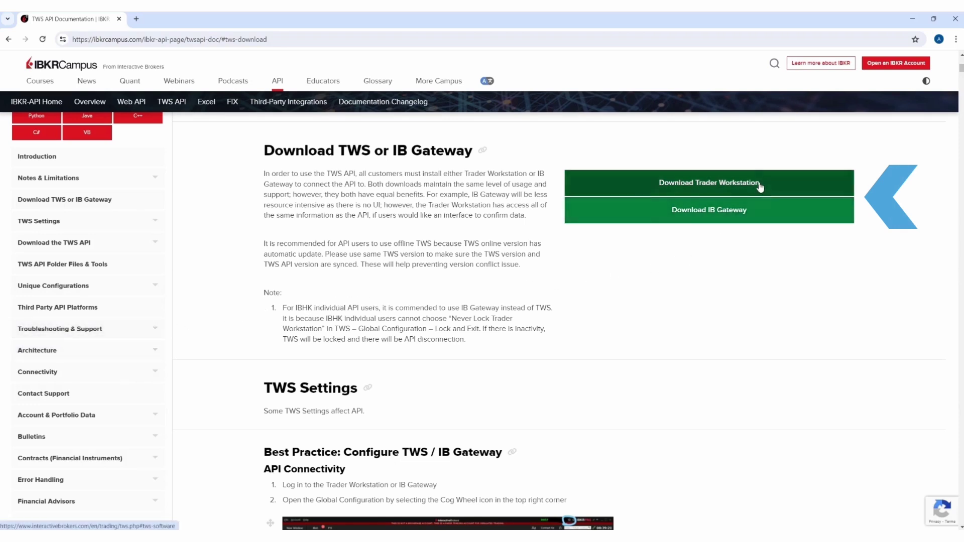
{"action": "left_click", "coordinate": [755, 212], "text": "ctrl"}
Open the Trader Workstation download page in a new tab and switch to it
{"action": "left_click", "coordinate": [747, 194], "text": "ctrl"}
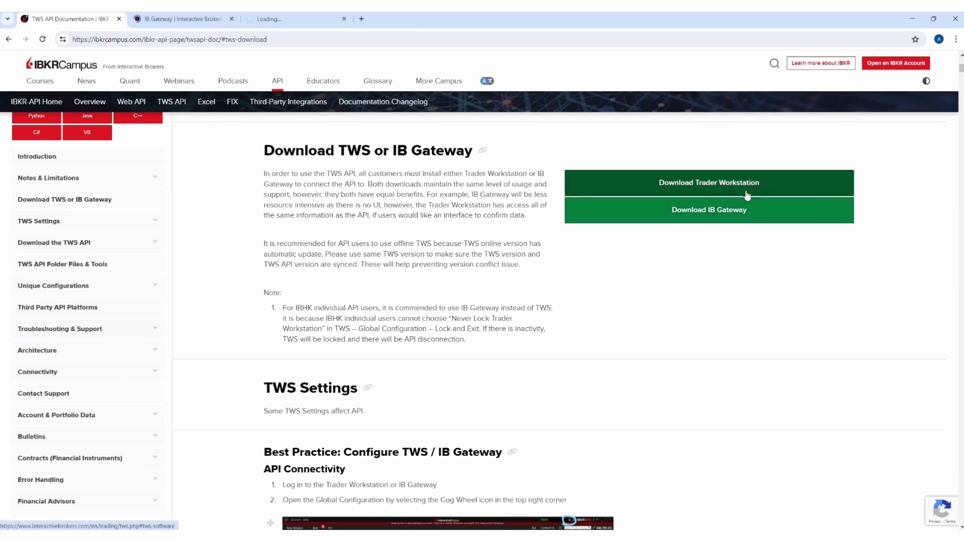
{"action": "left_click", "coordinate": [296, 19]}
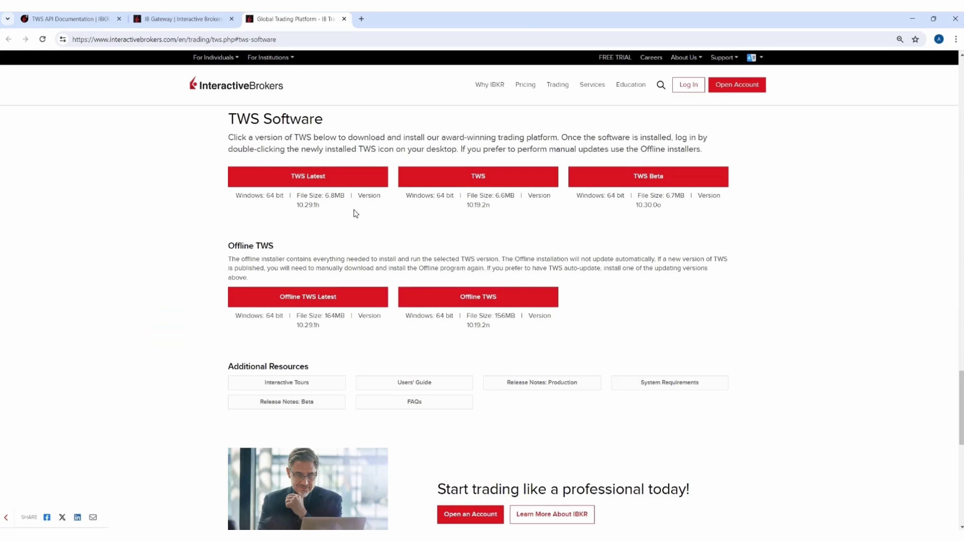
{"action": "left_click_drag", "start_coordinate": [251, 197], "coordinate": [284, 198]}
{"action": "left_click", "coordinate": [327, 218]}
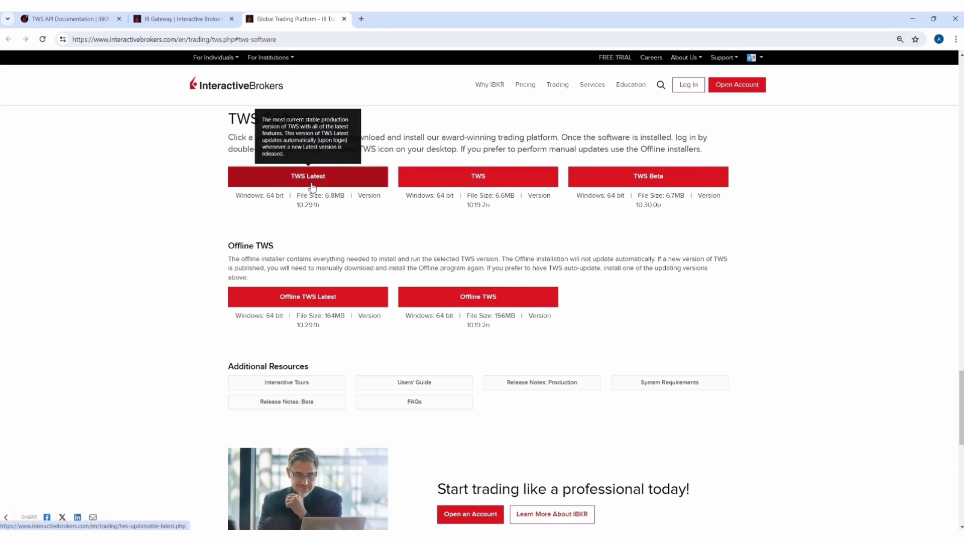
Open the TWS Latest download page and expand the downloads for other operating systems
{"action": "left_click", "coordinate": [312, 186]}
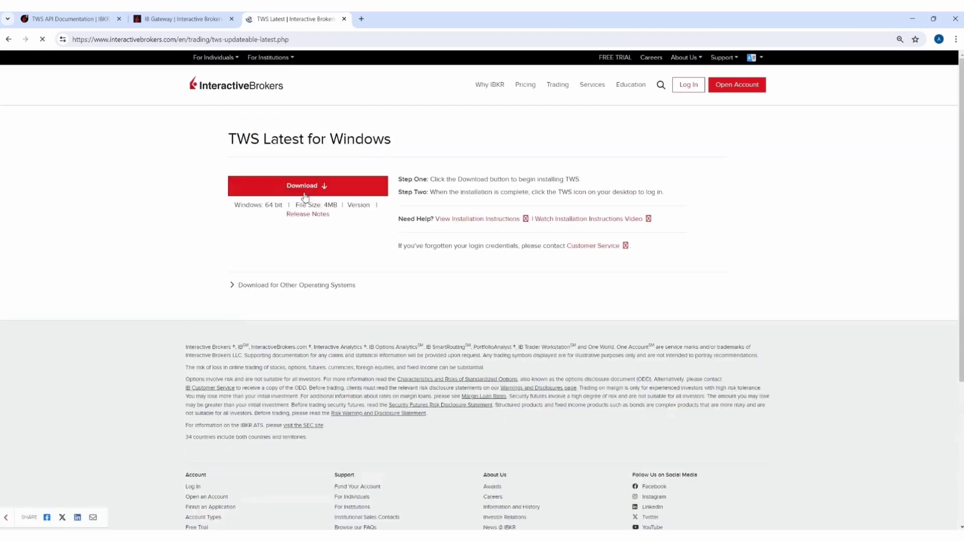
{"action": "left_click", "coordinate": [291, 285]}
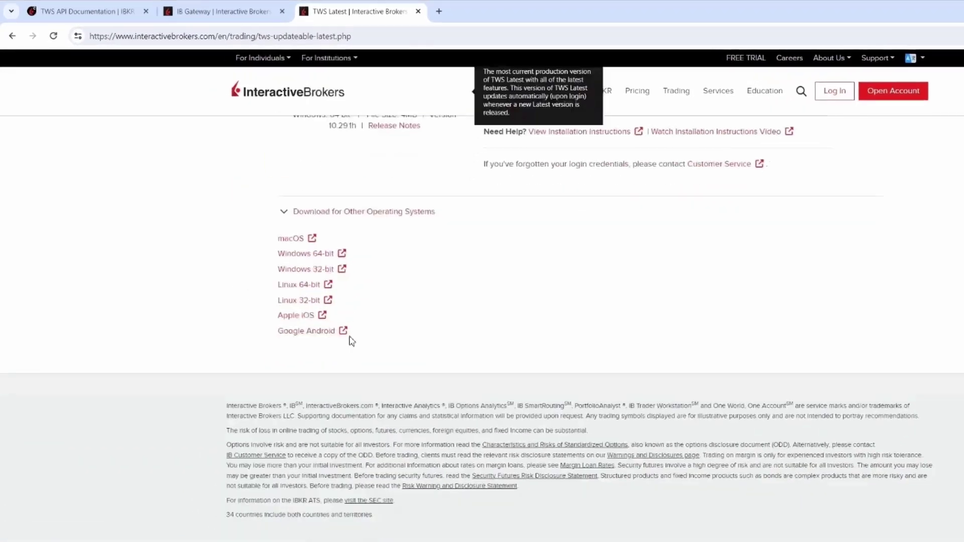
{"action": "scroll", "coordinate": [352, 342], "scroll_direction": "down", "scroll_amount": 2}
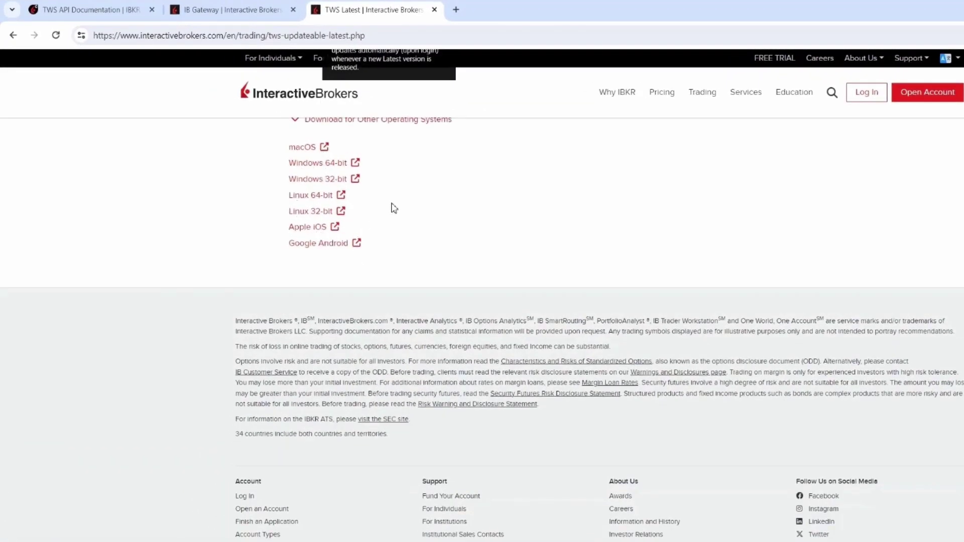
{"action": "scroll", "coordinate": [391, 207], "scroll_direction": "up", "scroll_amount": 4}
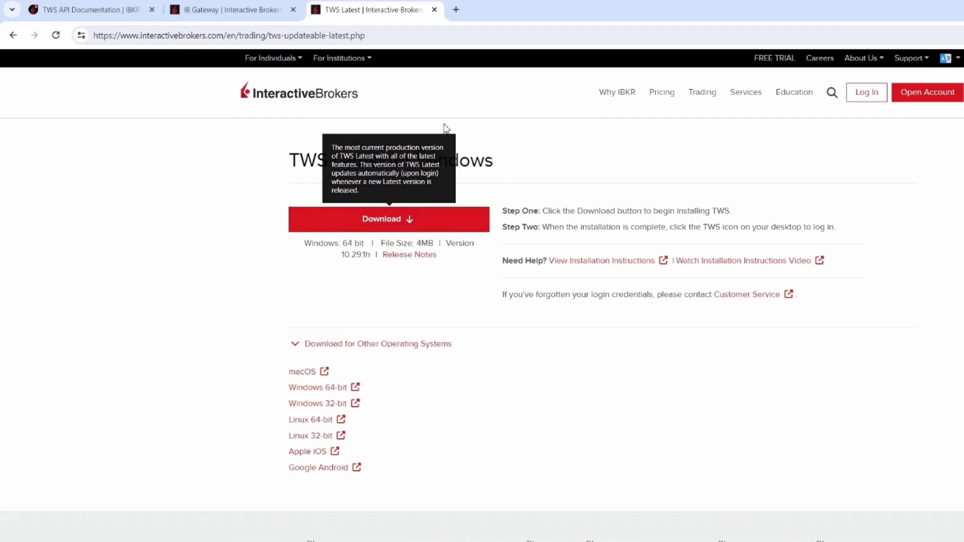
{"action": "left_click", "coordinate": [258, 15]}
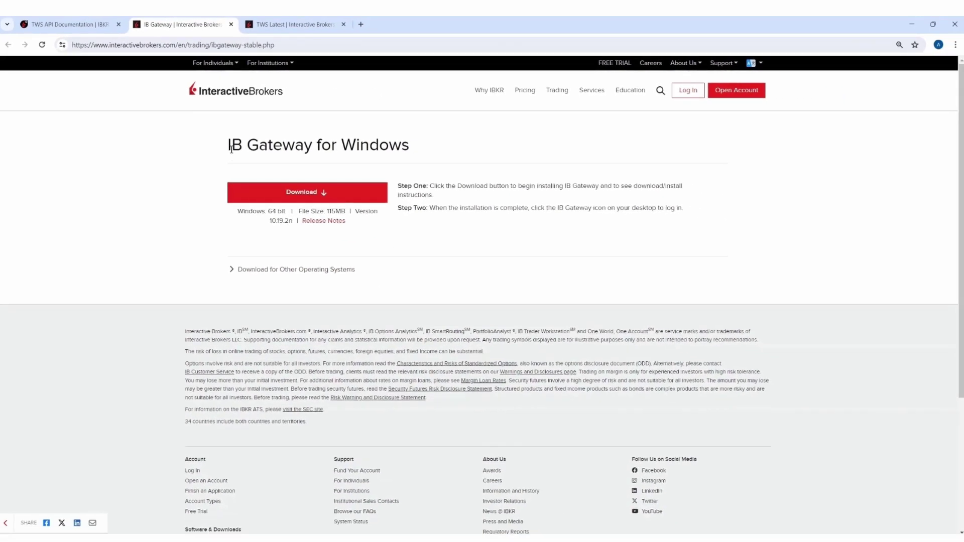
{"action": "left_click_drag", "start_coordinate": [283, 165], "coordinate": [449, 171]}
{"action": "left_click_drag", "start_coordinate": [362, 153], "coordinate": [420, 157]}
{"action": "left_click", "coordinate": [431, 219]}
{"action": "left_click", "coordinate": [312, 30]}
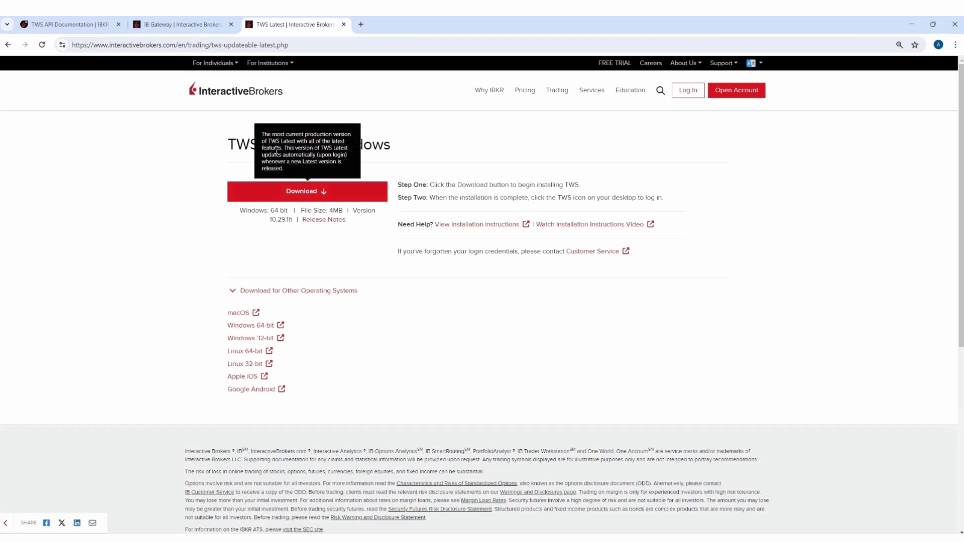
Download the TWS Latest Windows installer from the TWS Latest page
{"action": "left_click", "coordinate": [198, 23]}
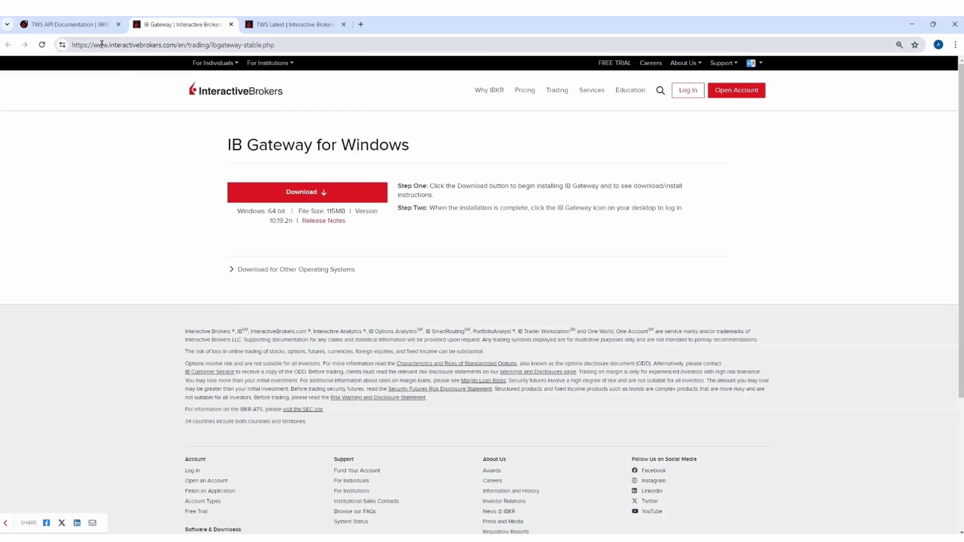
{"action": "left_click", "coordinate": [275, 28]}
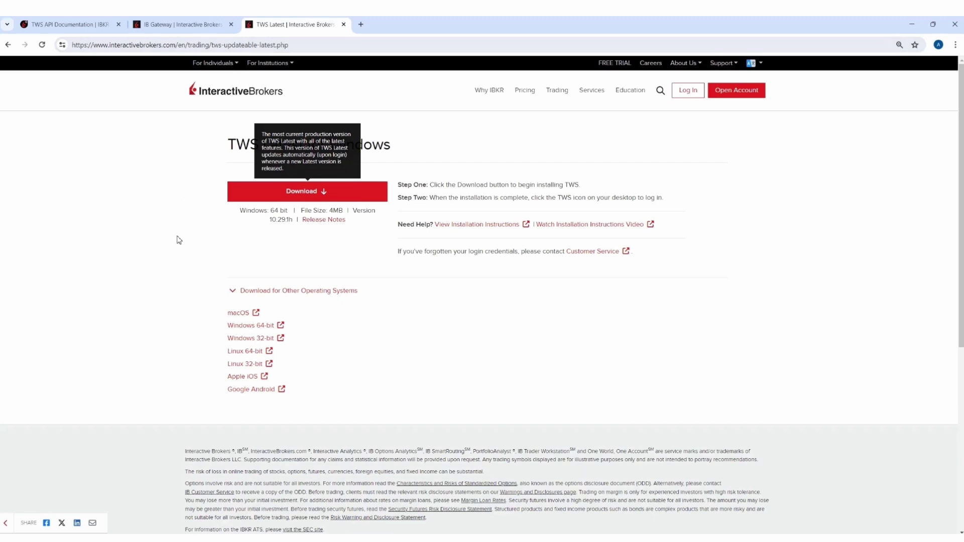
{"action": "left_click", "coordinate": [307, 192]}
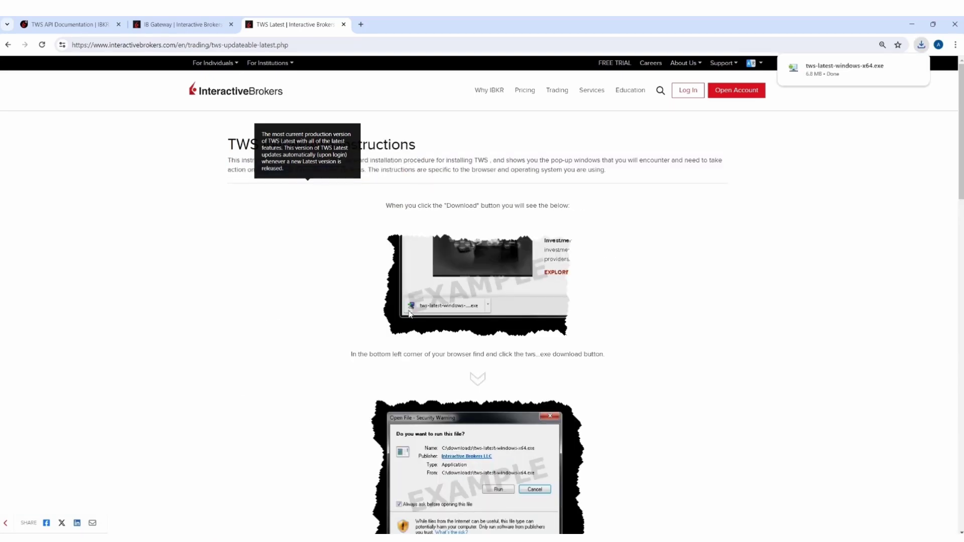
{"action": "scroll", "coordinate": [427, 317], "scroll_direction": "down", "scroll_amount": 7}
{"action": "scroll", "coordinate": [430, 320], "scroll_direction": "down", "scroll_amount": 7}
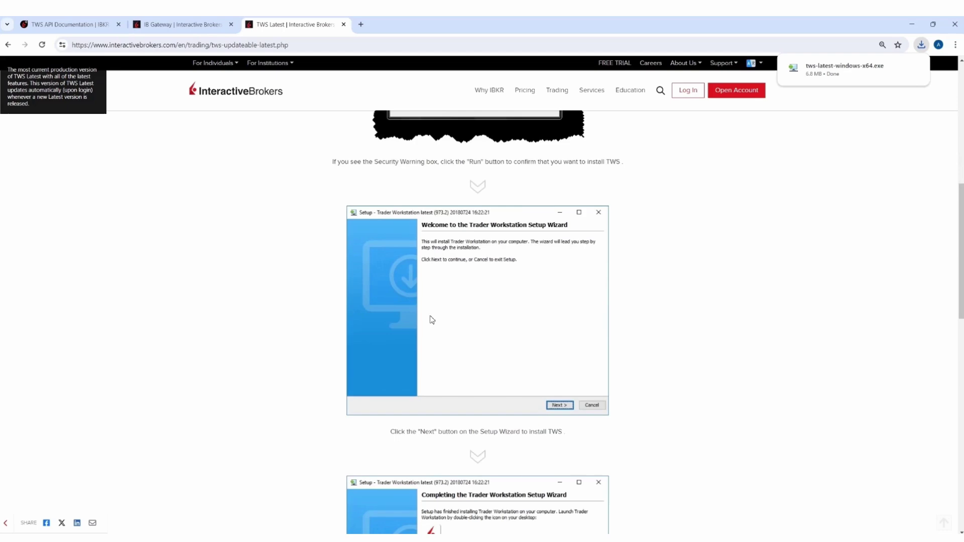
{"action": "scroll", "coordinate": [433, 319], "scroll_direction": "down", "scroll_amount": 5}
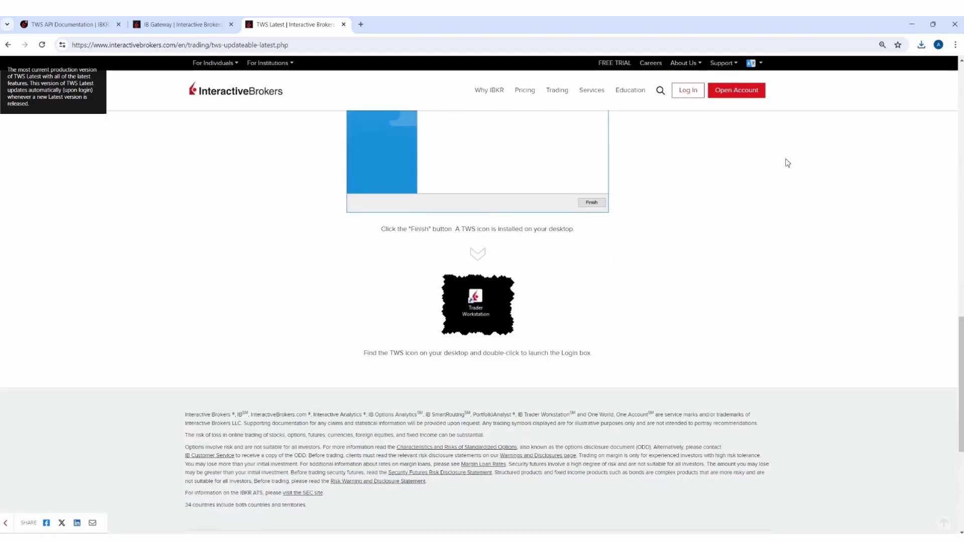
Run tws-latest-windows-x64.exe from the browser's download history
{"action": "left_click", "coordinate": [923, 44]}
{"action": "mouse_move", "coordinate": [850, 91]}
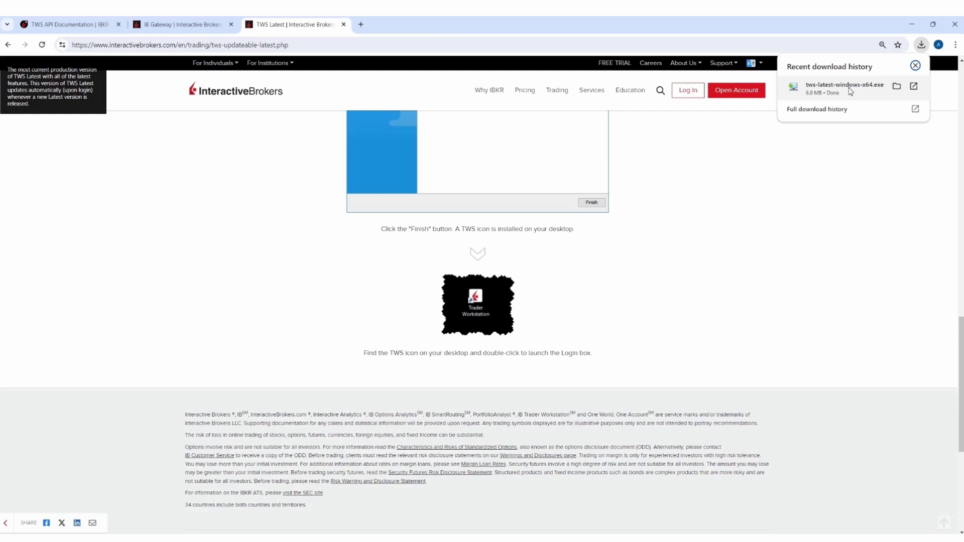
{"action": "left_click", "coordinate": [878, 92]}
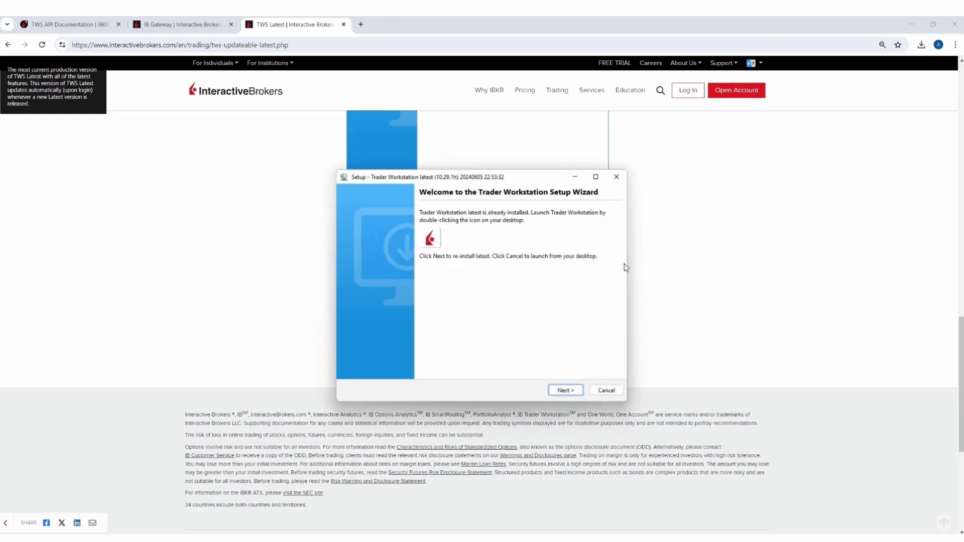
Install Trader Workstation into C:\Jts and tick 'Run Trader Workstation' on completion
{"action": "left_click", "coordinate": [574, 390]}
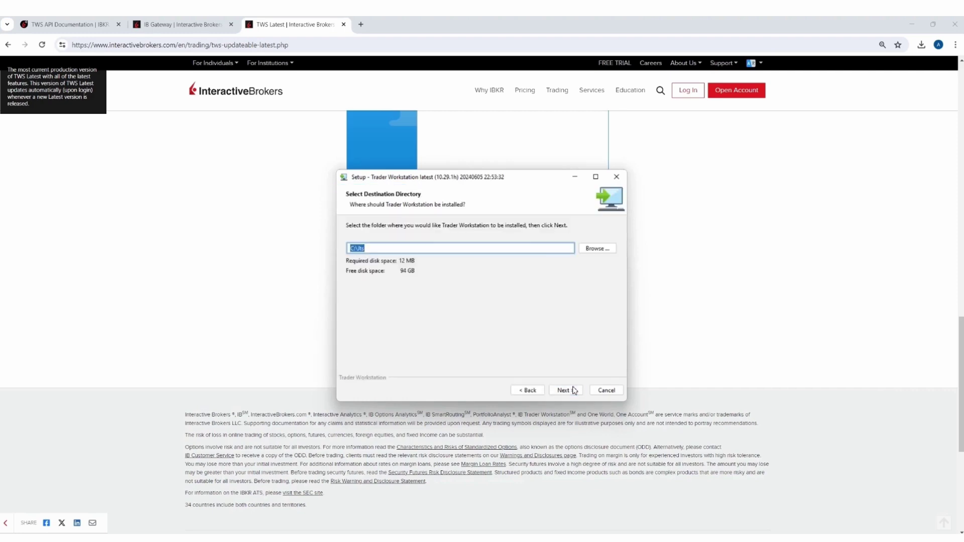
{"action": "left_click", "coordinate": [575, 391]}
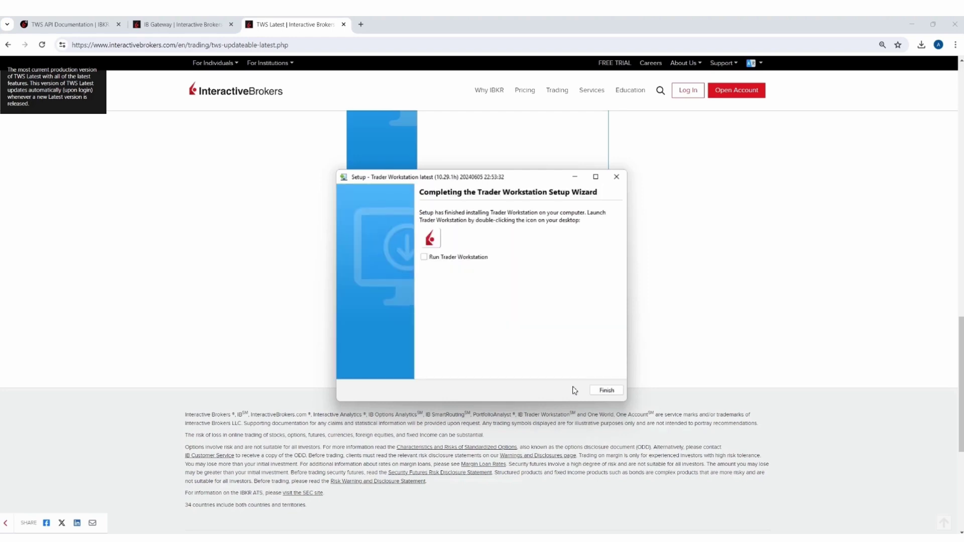
{"action": "left_click", "coordinate": [476, 261]}
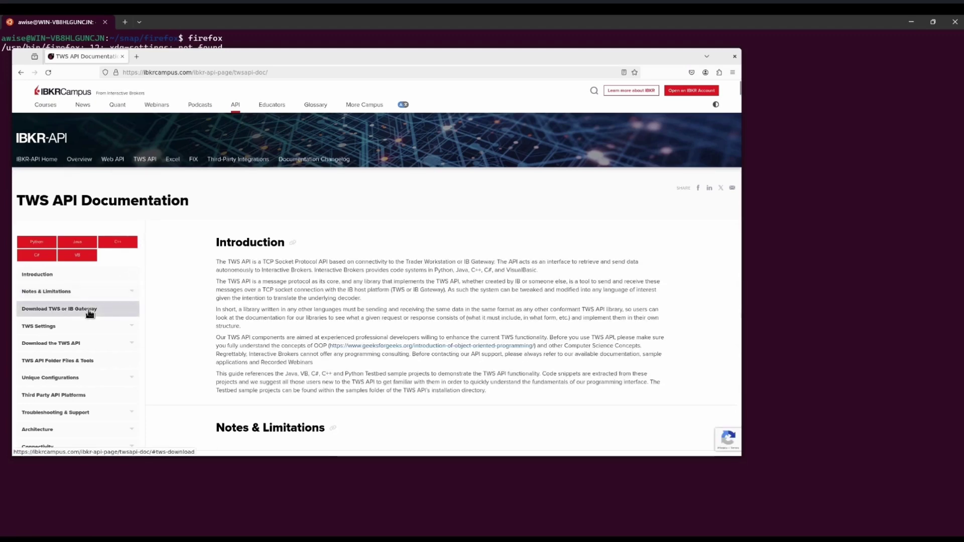
From the Download TWS or IB Gateway section, download ibgateway-stable-standalone-linux-x64.sh
{"action": "left_click", "coordinate": [88, 308]}
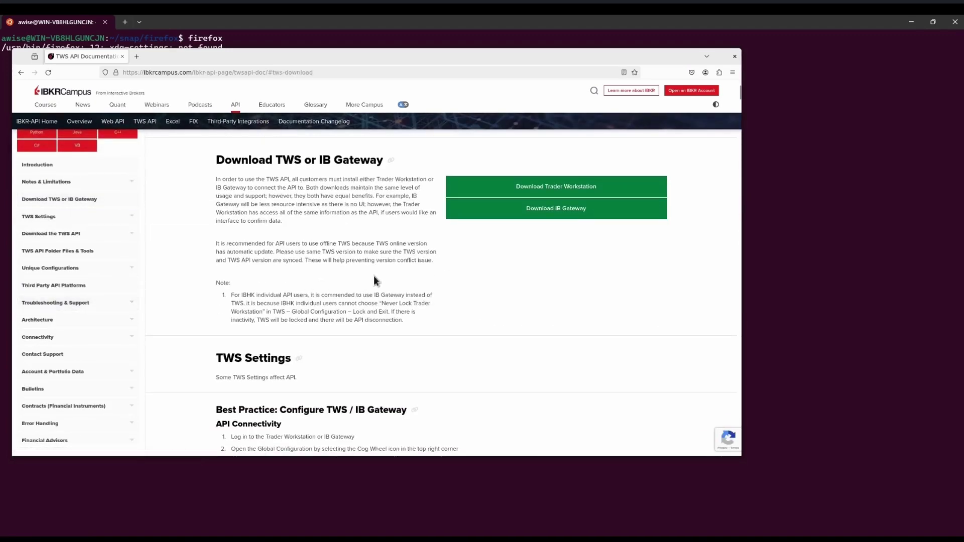
{"action": "left_click", "coordinate": [601, 217]}
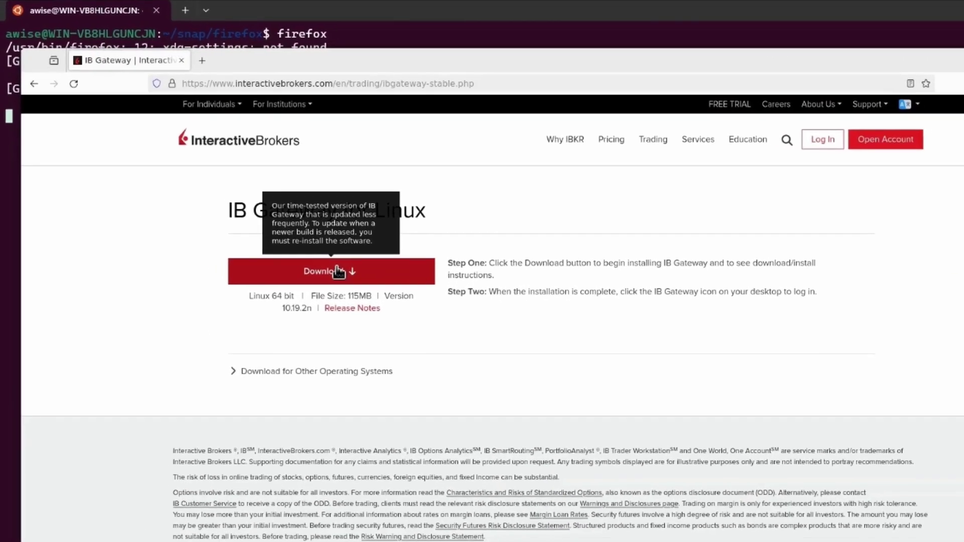
{"action": "left_click", "coordinate": [233, 204]}
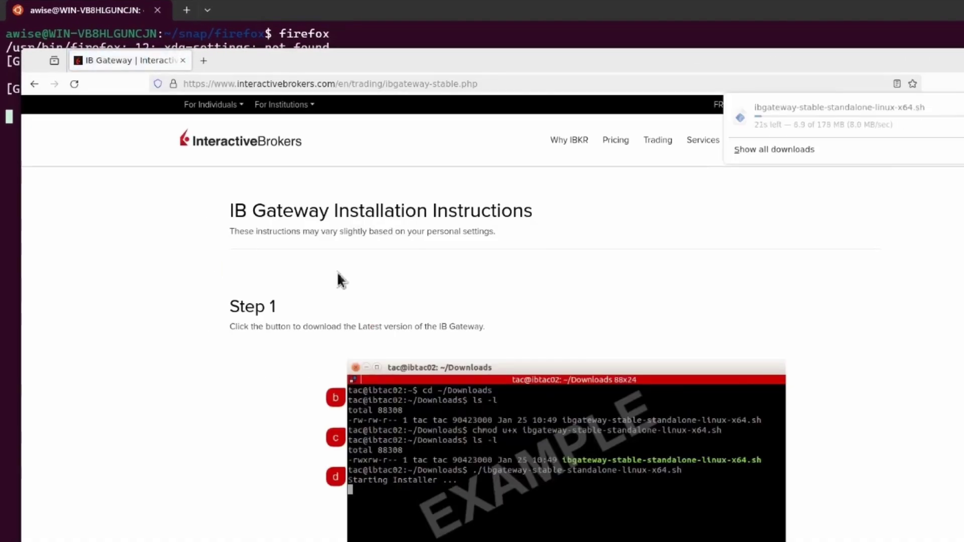
{"action": "scroll", "coordinate": [793, 347], "scroll_direction": "down", "scroll_amount": 2}
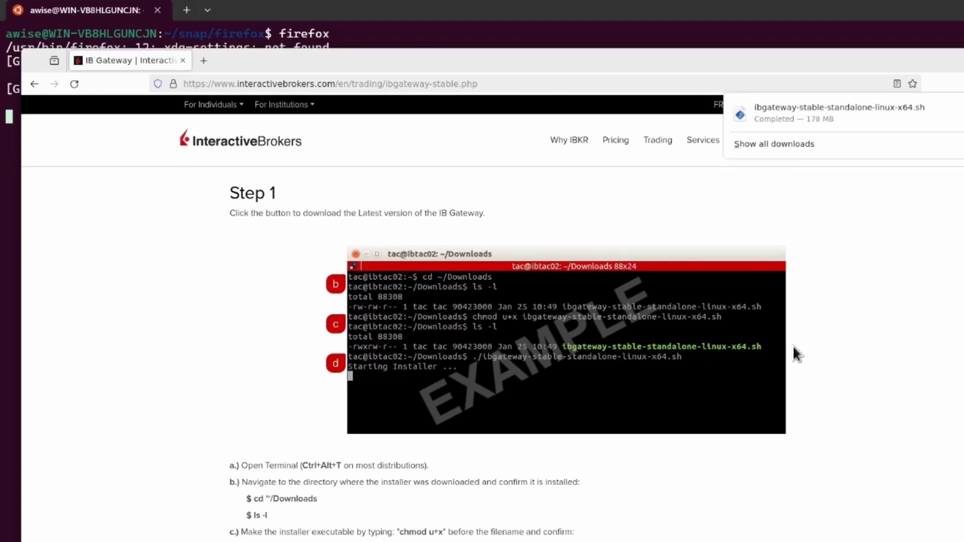
Move the IB Gateway installer from the downloads folder to the home folder and list it
{"action": "key", "text": "ctrl+q"}
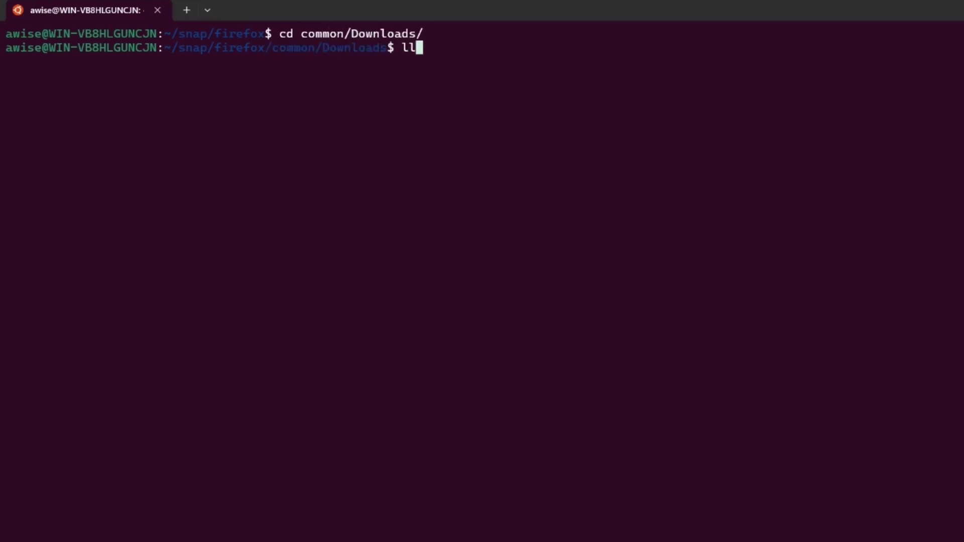
{"action": "key", "text": "Return"}
{"action": "type", "text": "mv ib"}
{"action": "key", "text": "Tab"}
{"action": "type", "text": "~/"}
{"action": "key", "text": "Return"}
{"action": "type", "text": "cd "}
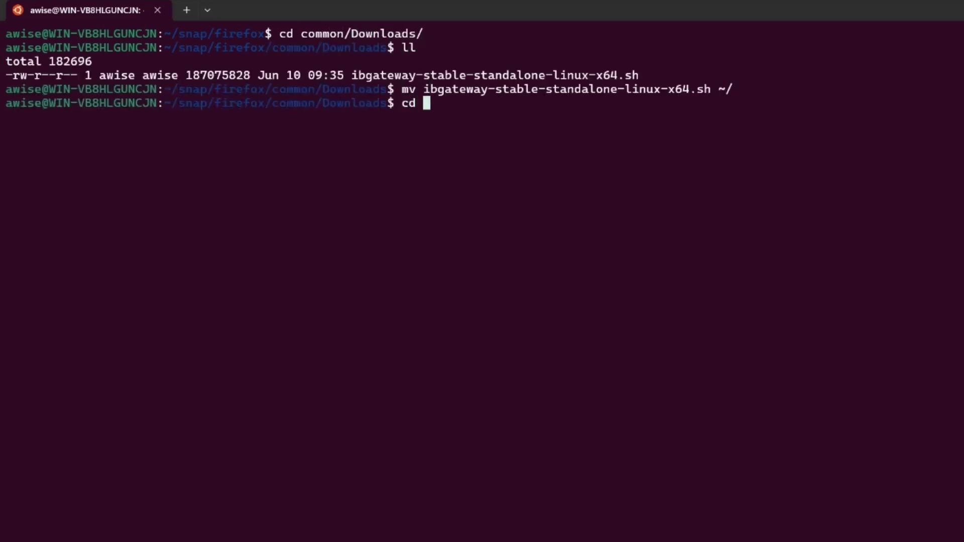
{"action": "type", "text": "~/"}
{"action": "key", "text": "Return"}
{"action": "type", "text": "clear"}
{"action": "key", "text": "Return"}
{"action": "type", "text": "ll"}
{"action": "key", "text": "Return"}
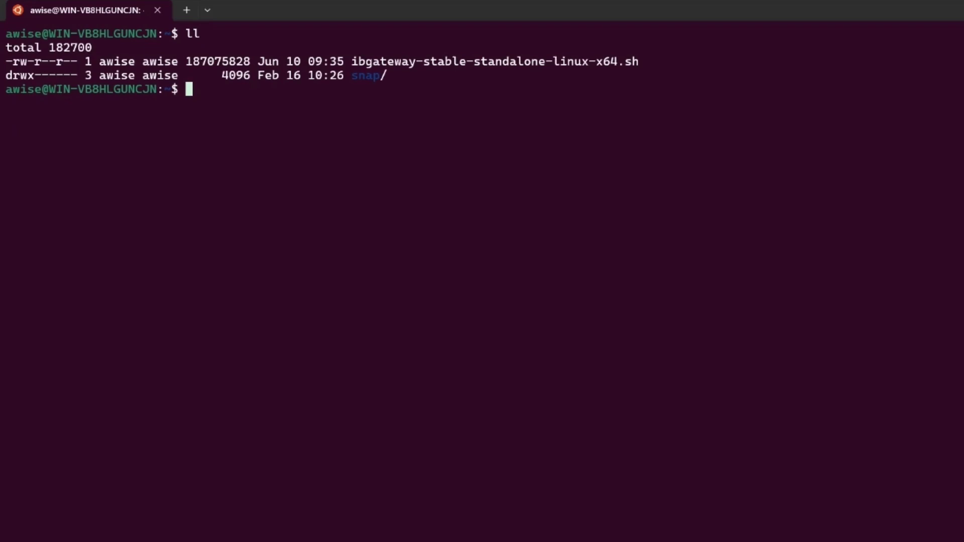
Make ibgateway-stable-standalone-linux-x64.sh executable with chmod u+x
{"action": "type", "text": "chmod u+x ib"}
{"action": "key", "text": "Tab"}
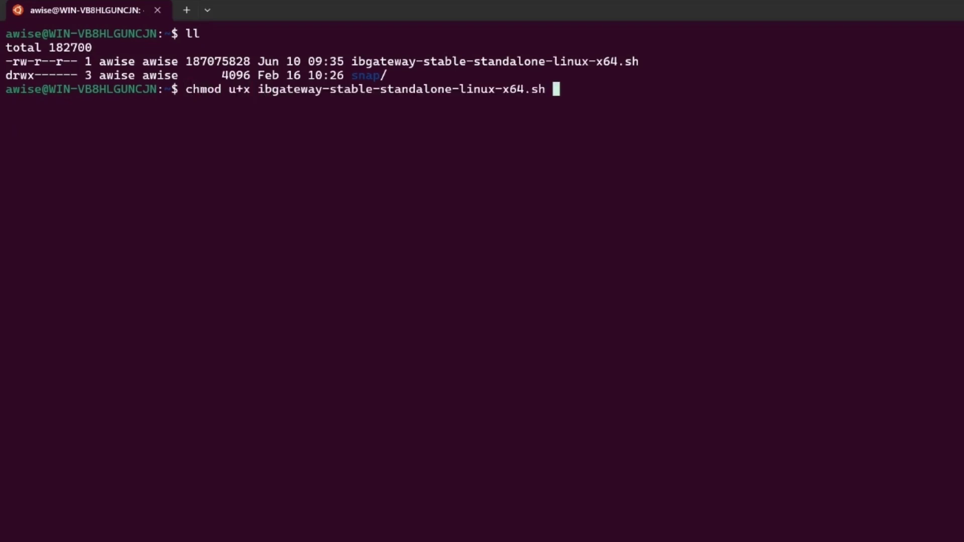
{"action": "key", "text": "Return"}
Run ./ibgateway-stable-standalone-linux-x64.sh with sudo and enter the administrator password
{"action": "type", "text": "sudo"}
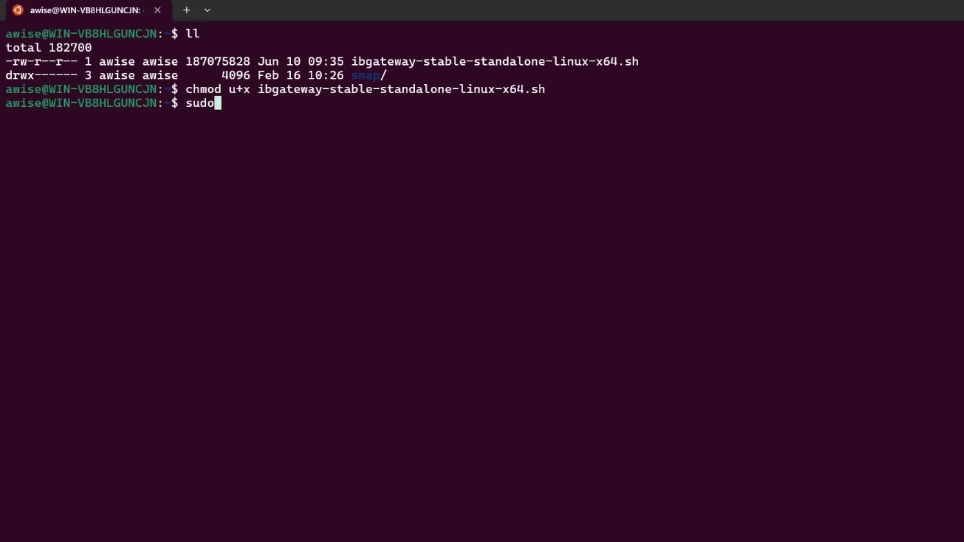
{"action": "type", "text": " ./Jts/"}
{"action": "key", "text": "BackSpace"}
{"action": "key", "text": "BackSpace"}
{"action": "key", "text": "BackSpace"}
{"action": "key", "text": "BackSpace"}
{"action": "type", "text": "ibg"}
{"action": "key", "text": "Tab"}
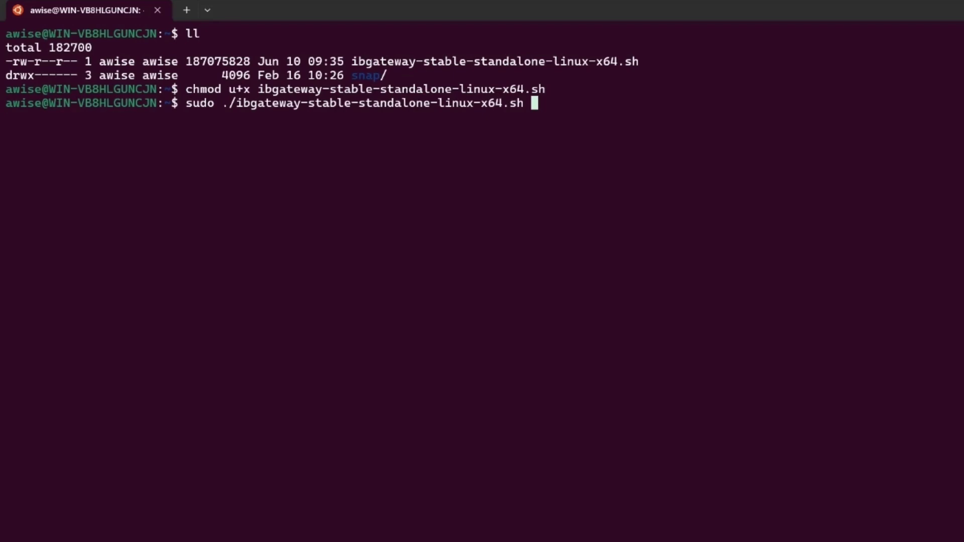
{"action": "key", "text": "Return"}
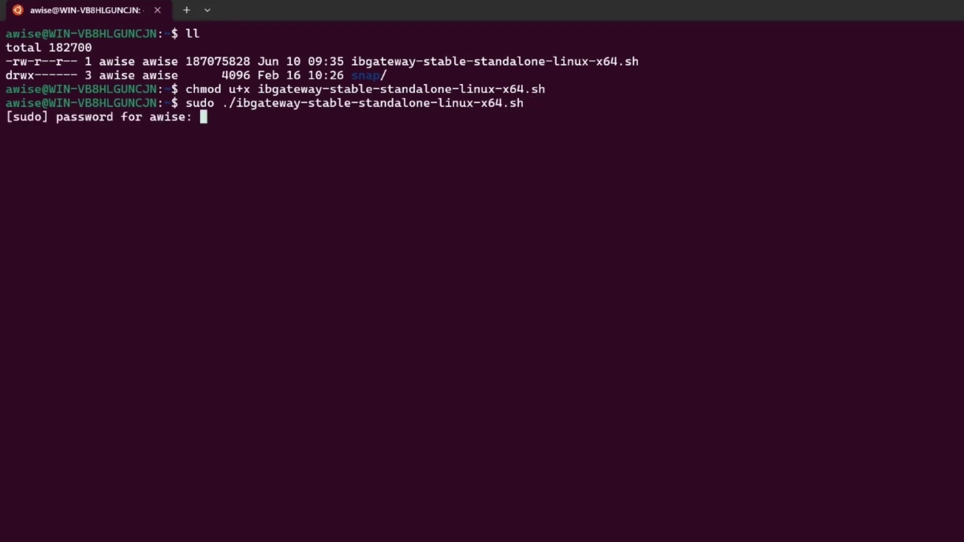
{"action": "key", "text": "Return"}
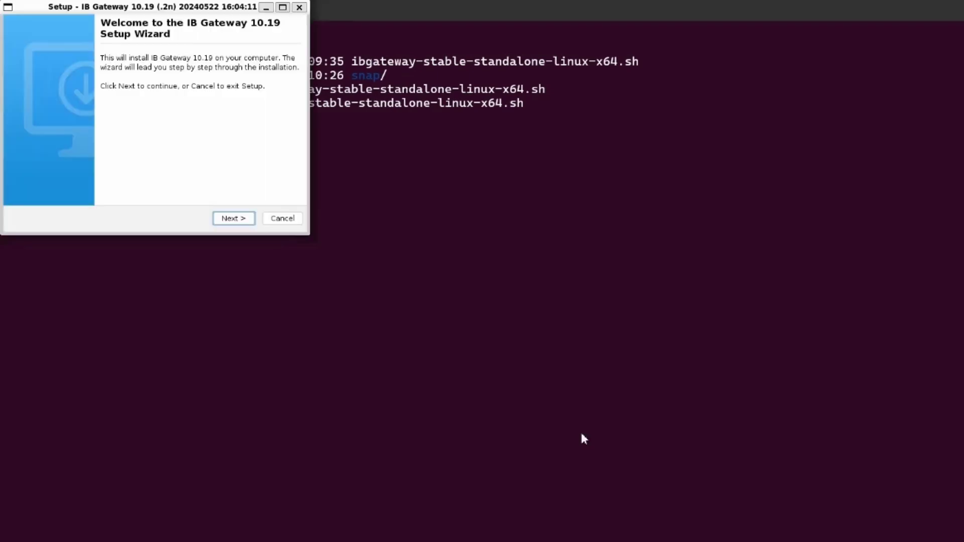
Install IB Gateway 10.19 in the default destination folder, then click Finish
{"action": "key", "text": "Return"}
{"action": "left_click", "coordinate": [233, 219]}
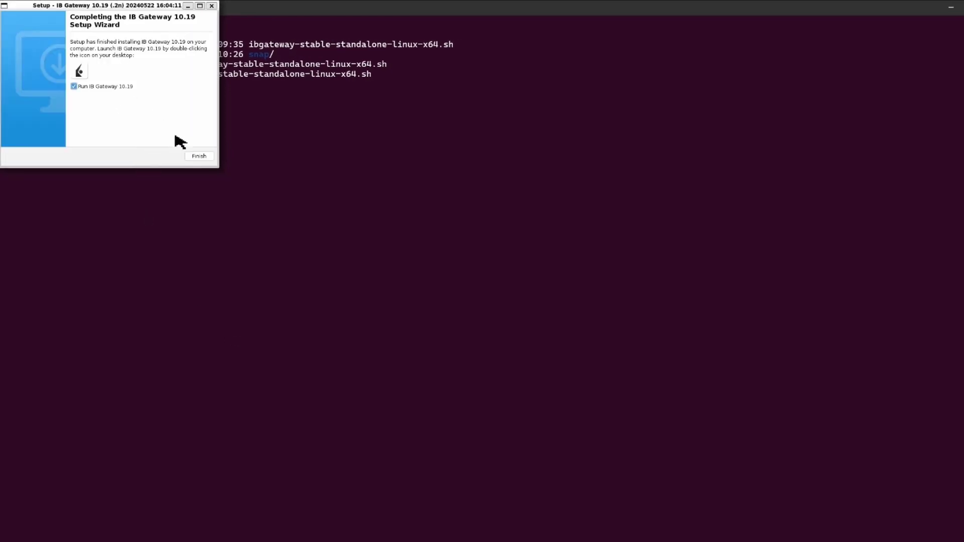
{"action": "left_click", "coordinate": [199, 156]}
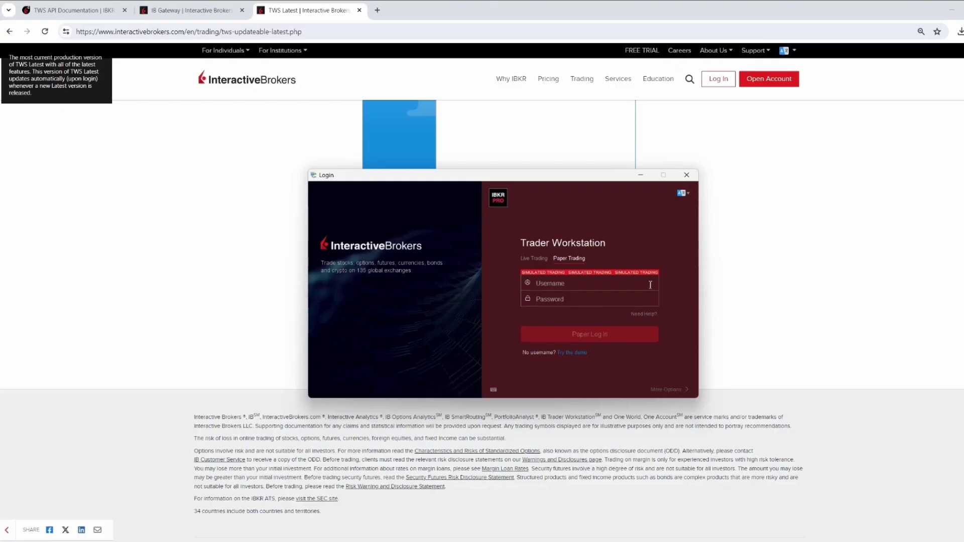
Enter the account username and password on the TWS login screen
{"action": "left_click", "coordinate": [642, 285]}
{"action": "type", "text": "csdem9545"}
{"action": "key", "text": "Tab"}
{"action": "type", "text": "••••"}
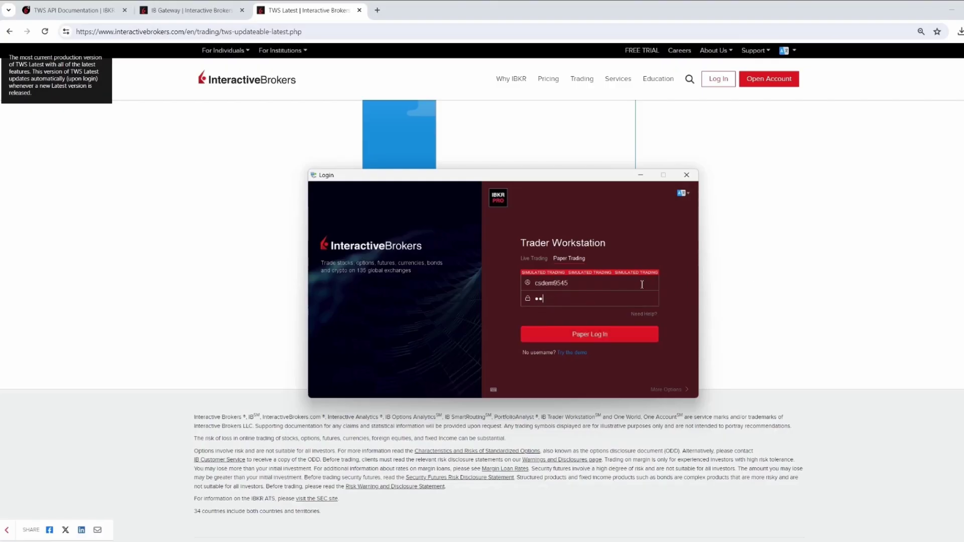
{"action": "type", "text": "•••••"}
Select Paper Trading and log in to the paper account
{"action": "left_click", "coordinate": [535, 258]}
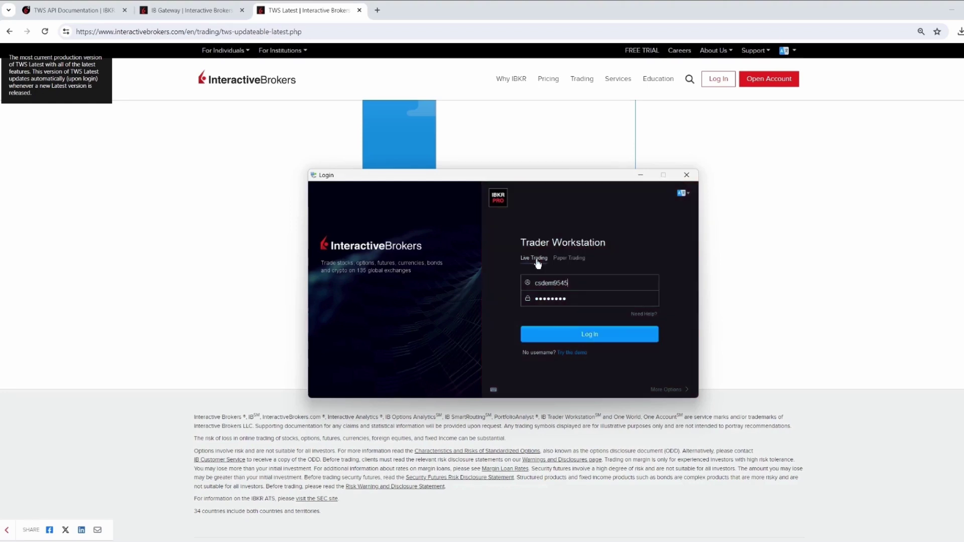
{"action": "left_click", "coordinate": [564, 259]}
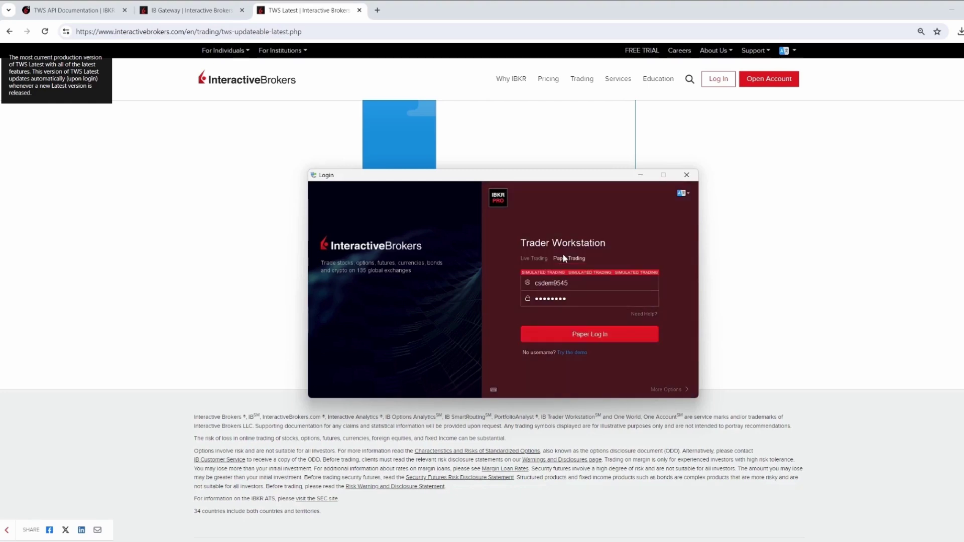
{"action": "left_click", "coordinate": [595, 336]}
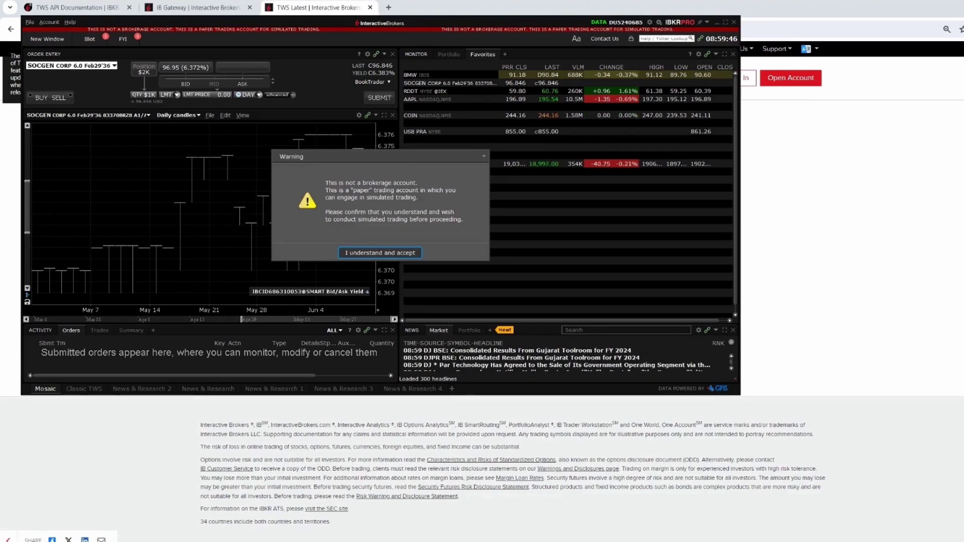
Accept the simulated-trading warning with 'I understand and accept' and maximize the TWS window
{"action": "left_click", "coordinate": [406, 255]}
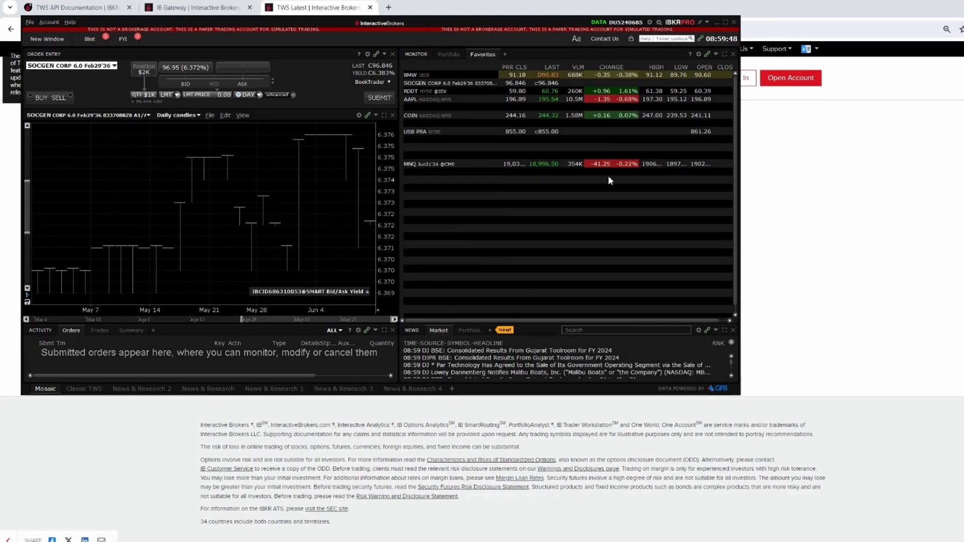
{"action": "left_click", "coordinate": [725, 22]}
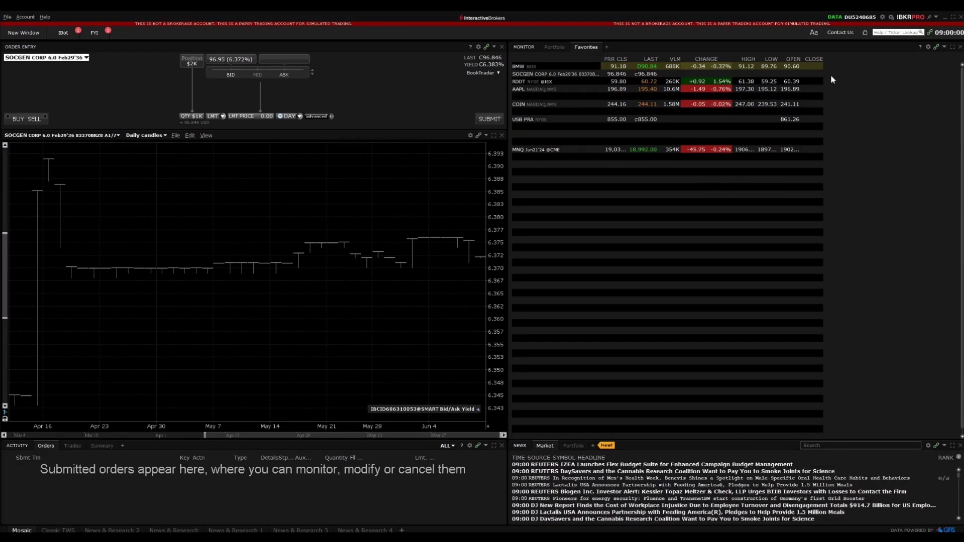
In Global Configuration > API > Settings, enable ActiveX and Socket Clients and uncheck Read-Only API
{"action": "left_click", "coordinate": [882, 17]}
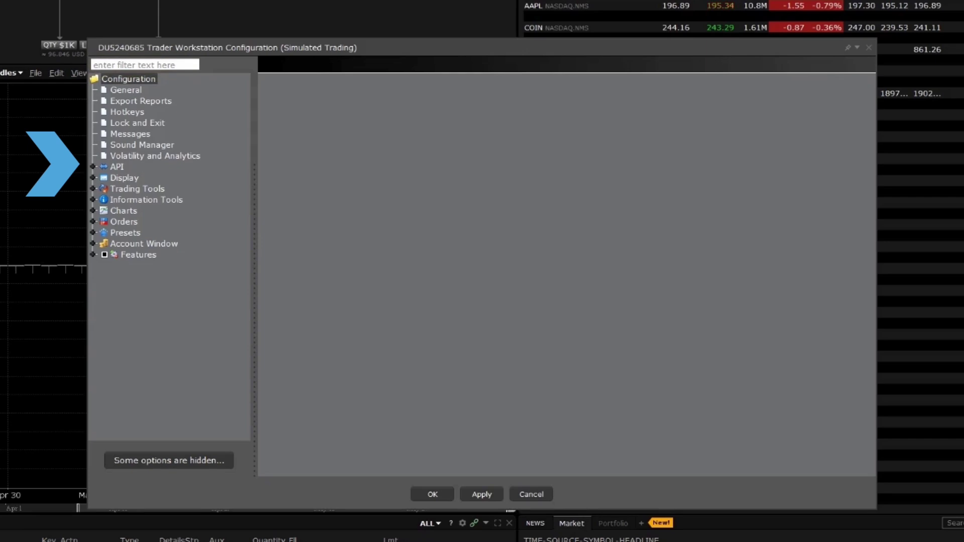
{"action": "left_click", "coordinate": [92, 166]}
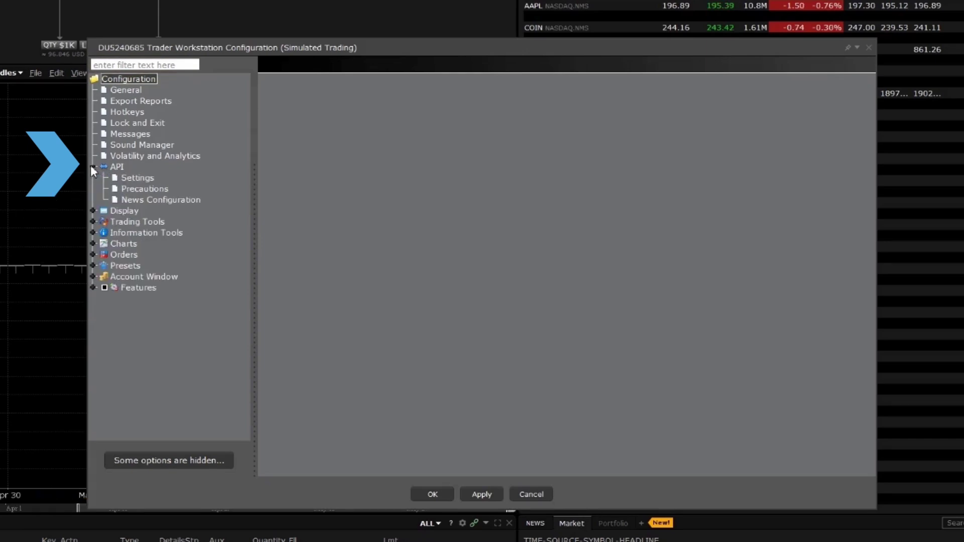
{"action": "left_click", "coordinate": [119, 180]}
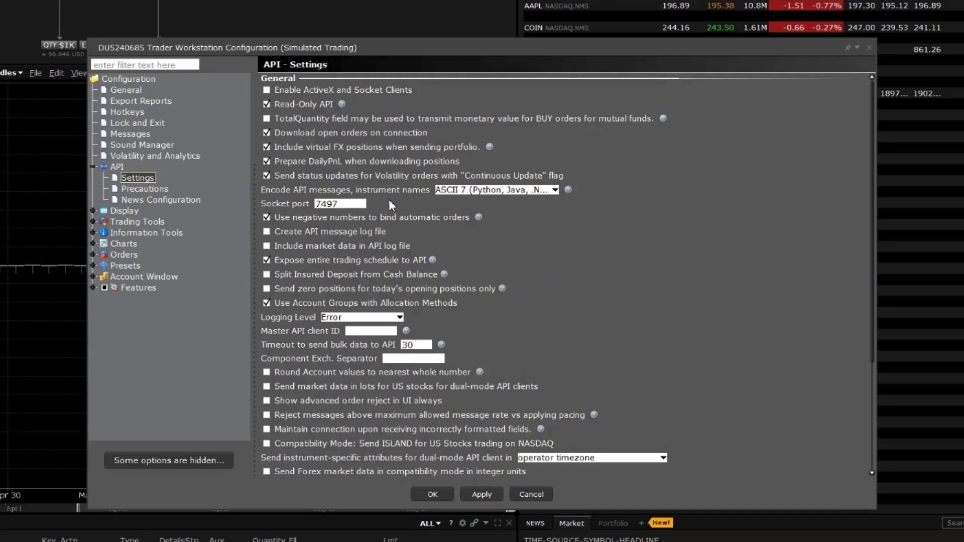
{"action": "left_click", "coordinate": [345, 95]}
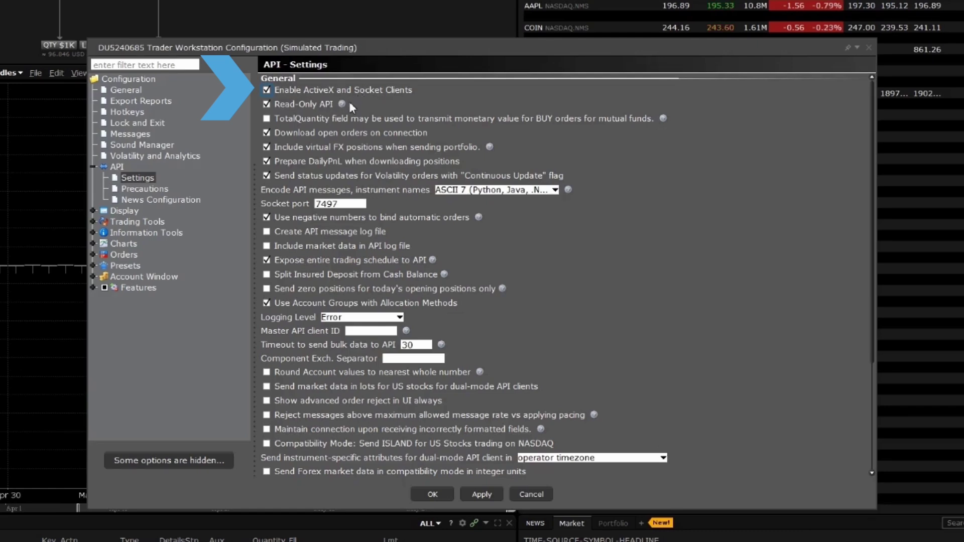
{"action": "mouse_move", "coordinate": [344, 107]}
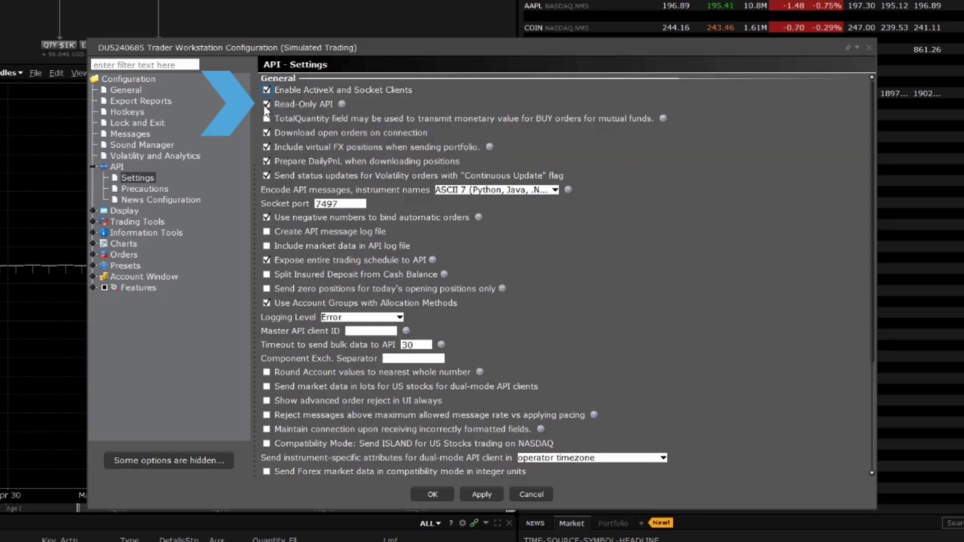
{"action": "left_click", "coordinate": [267, 105]}
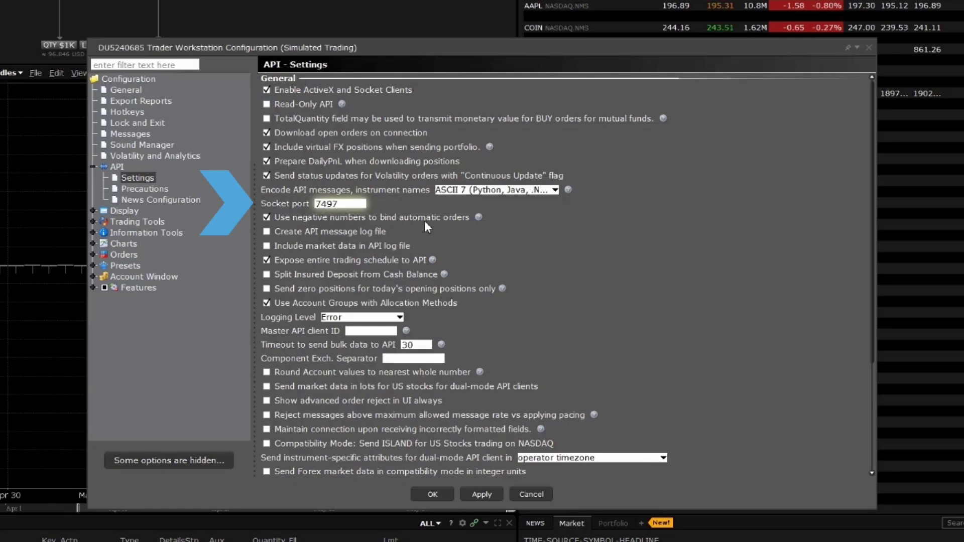
Check 'Create API message log file' in the API settings
{"action": "left_click", "coordinate": [325, 175]}
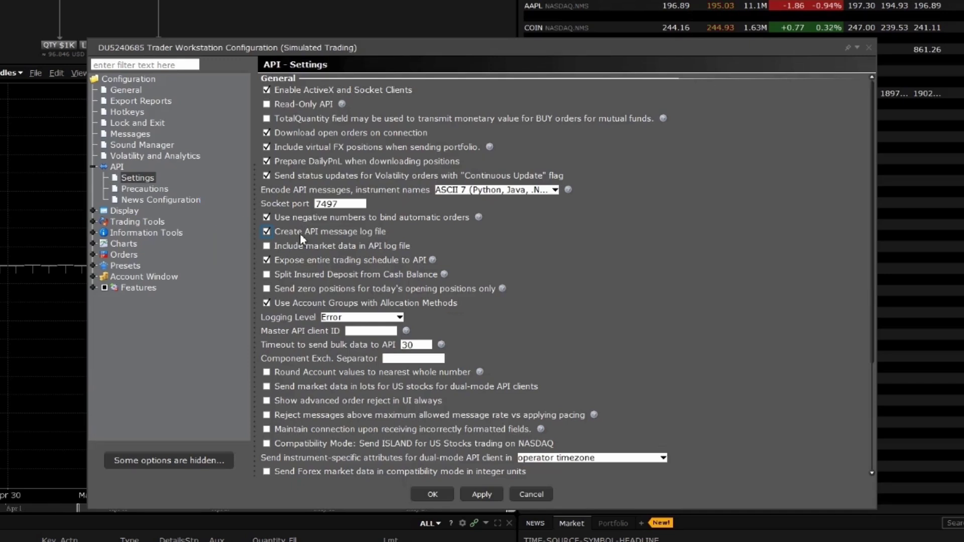
Check 'Include market data in API log file', set Logging Level to Detail, then apply and close
{"action": "left_click", "coordinate": [297, 246]}
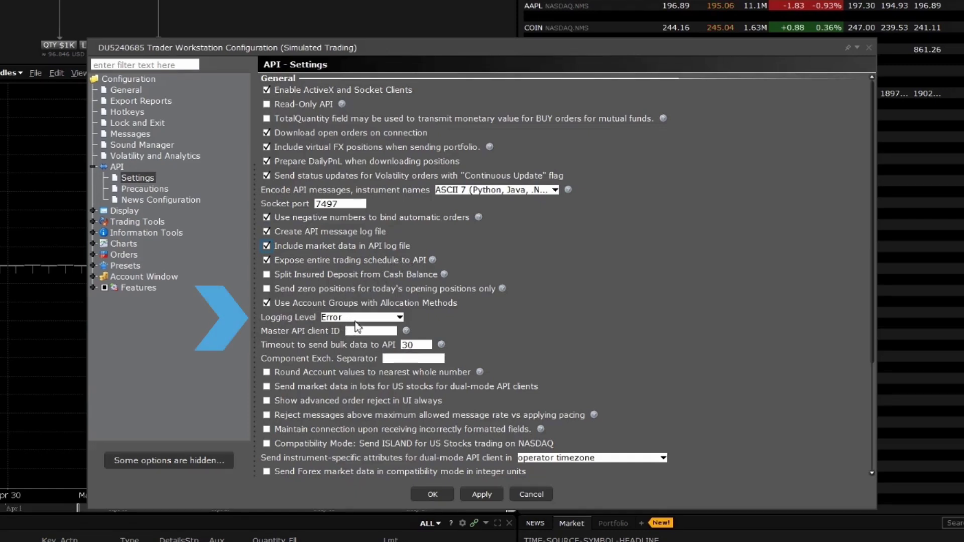
{"action": "left_click", "coordinate": [378, 319]}
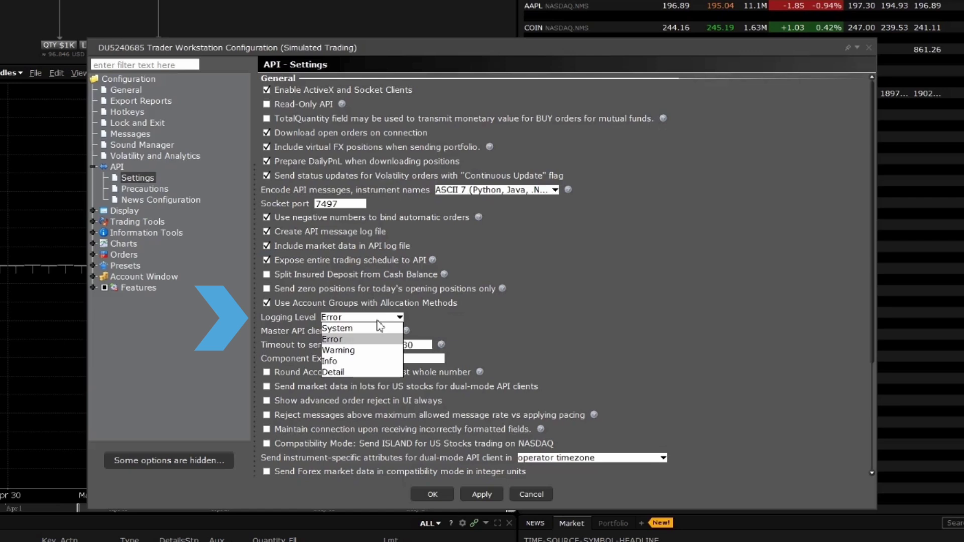
{"action": "left_click", "coordinate": [368, 373]}
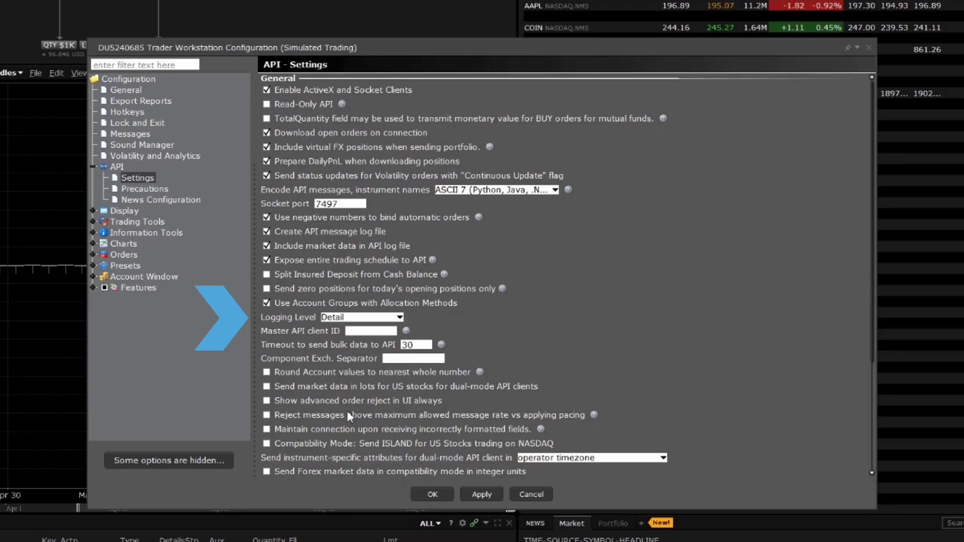
{"action": "left_click", "coordinate": [477, 494]}
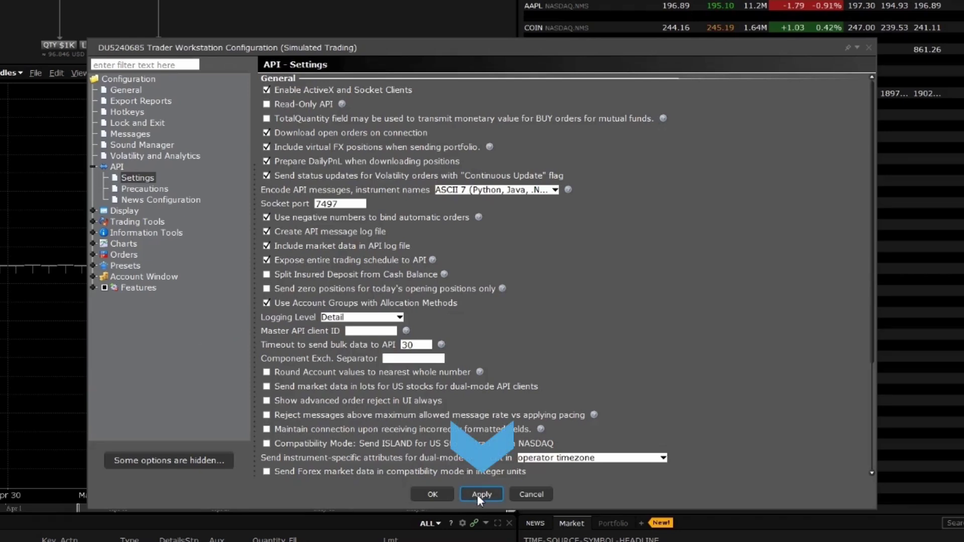
{"action": "left_click", "coordinate": [434, 495]}
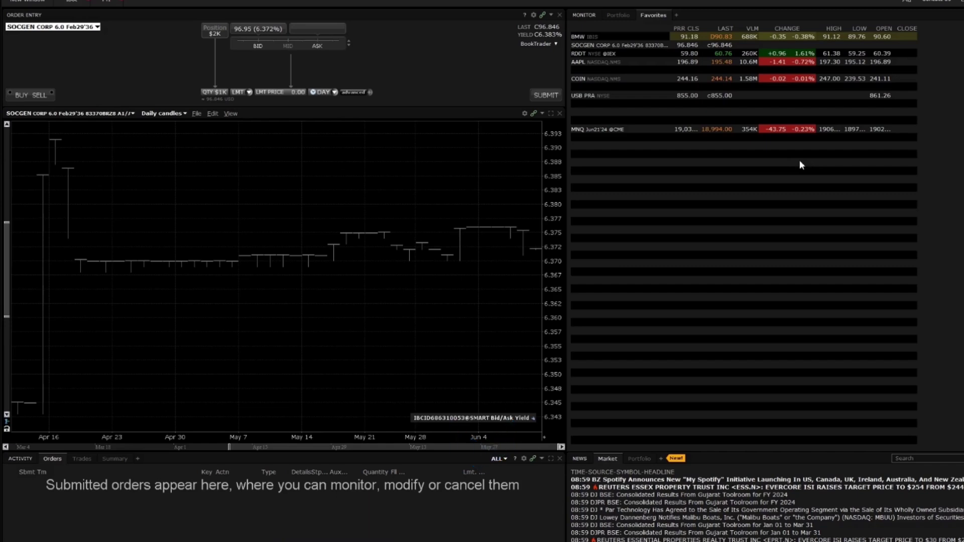